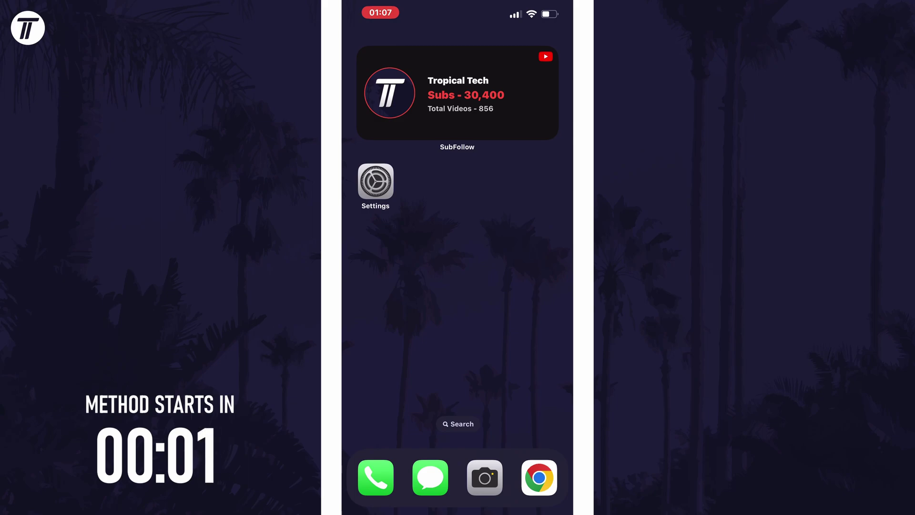
{"action": "type", "text": "Voice"}
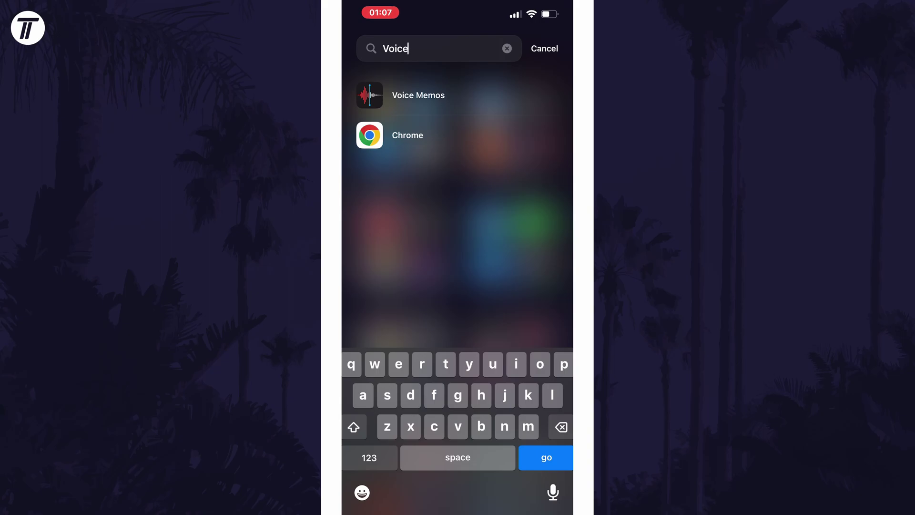
Choose Save to Files from New Recording 2's actions sheet in Voice Memos
{"action": "left_click", "coordinate": [370, 95]}
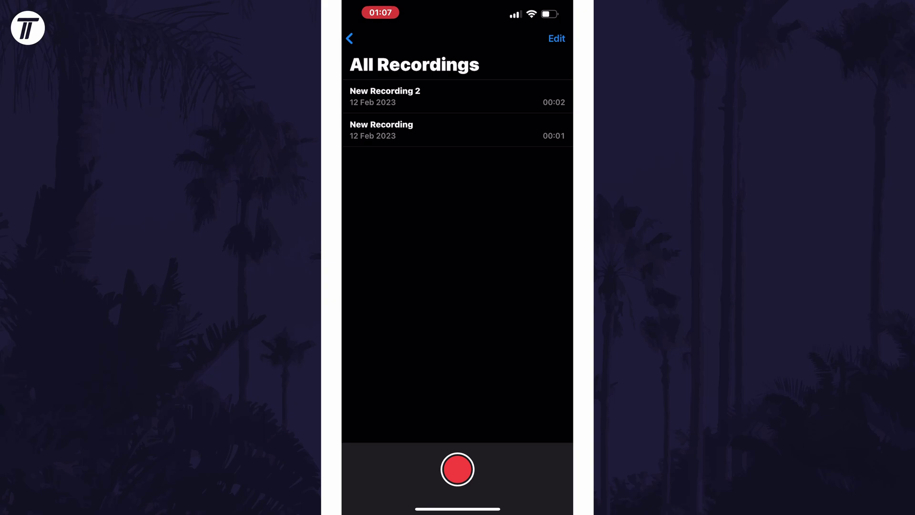
{"action": "left_click", "coordinate": [386, 96]}
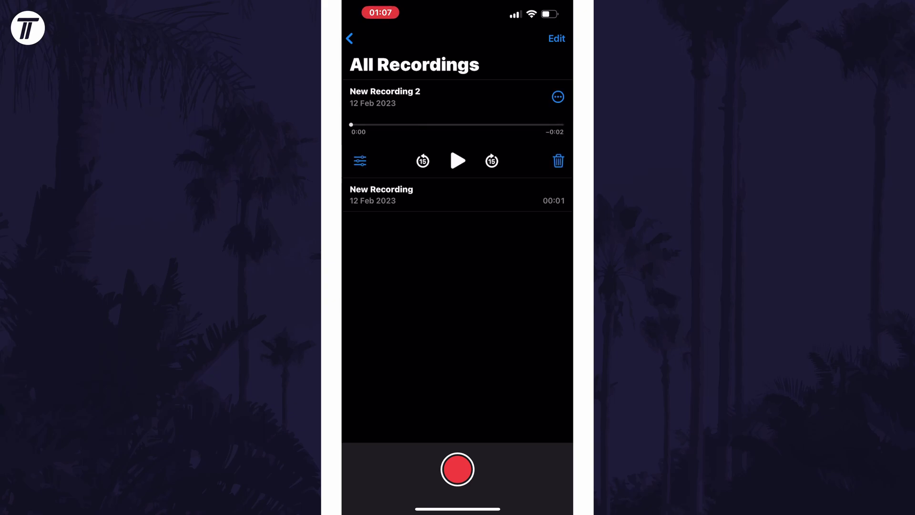
{"action": "left_click", "coordinate": [558, 97]}
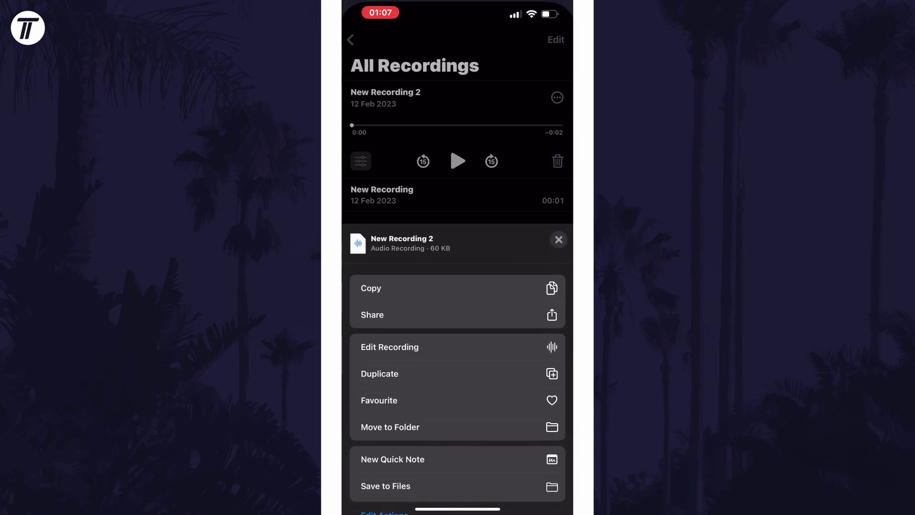
{"action": "left_click_drag", "start_coordinate": [457, 300], "coordinate": [458, 47]}
{"action": "left_click", "coordinate": [385, 294]}
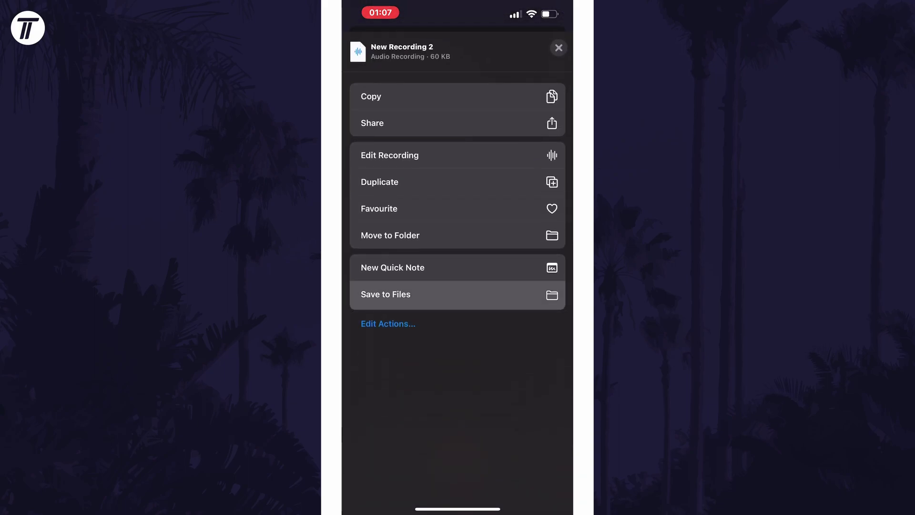